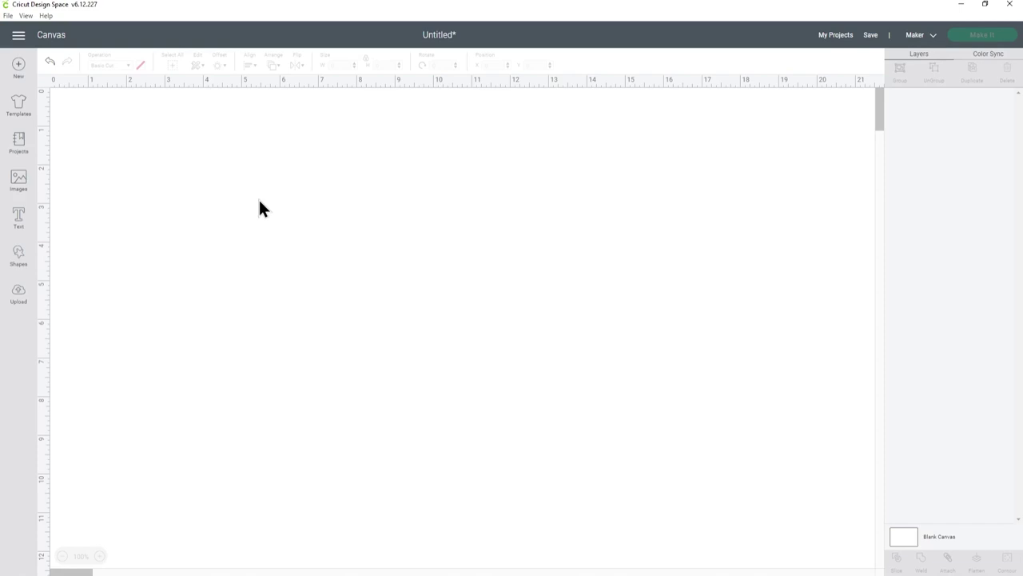
- Insert the uploaded skeleton dog and skeleton cat images from Recent Uploads onto the canvas
click(20, 294)
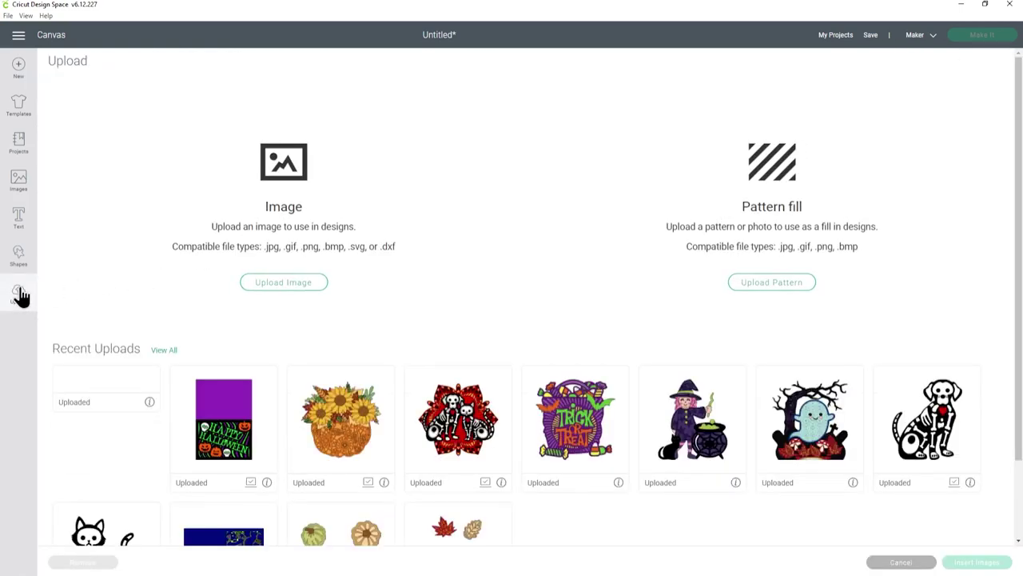
click(932, 424)
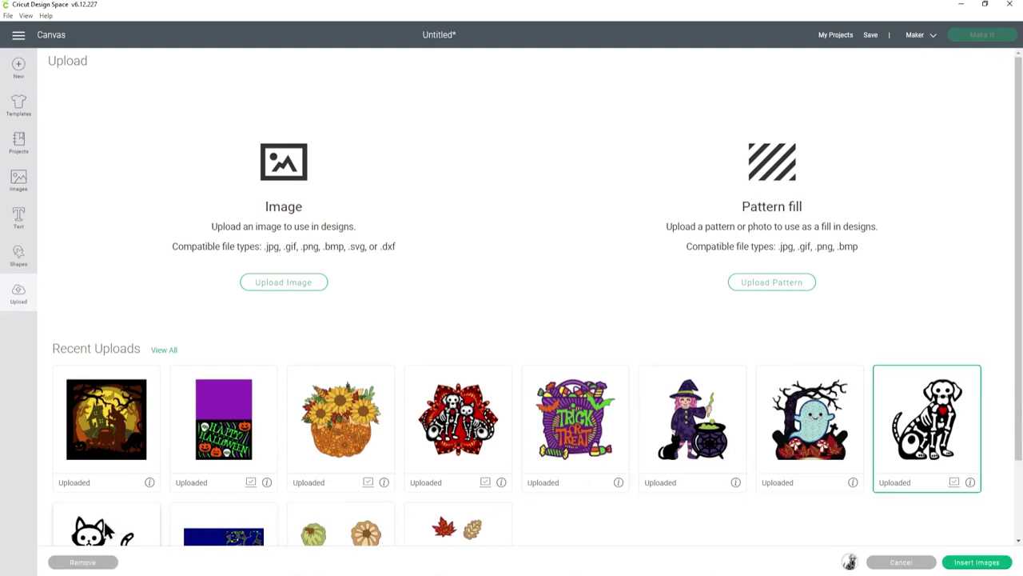
scroll(140, 522, down, 1)
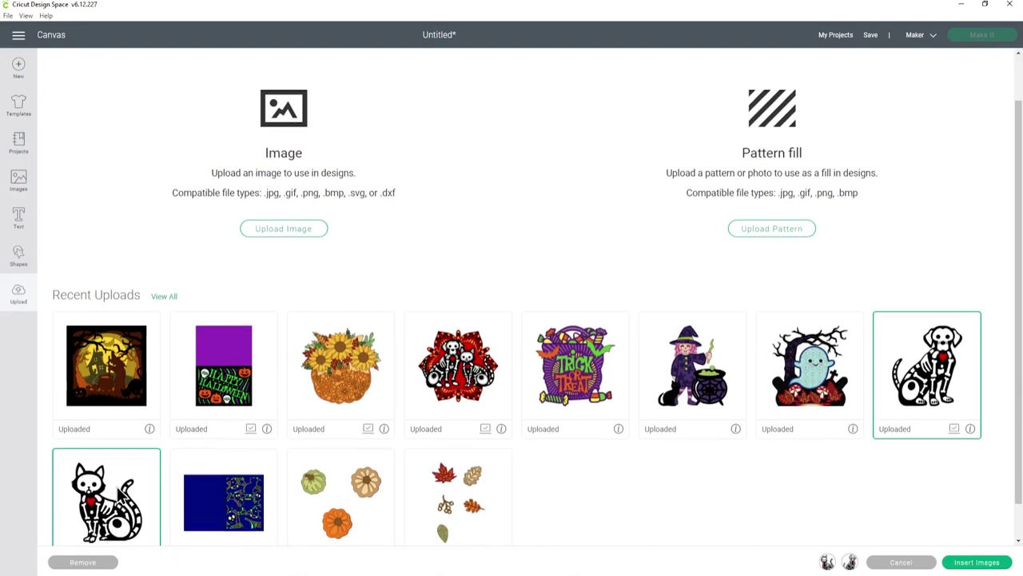
click(975, 564)
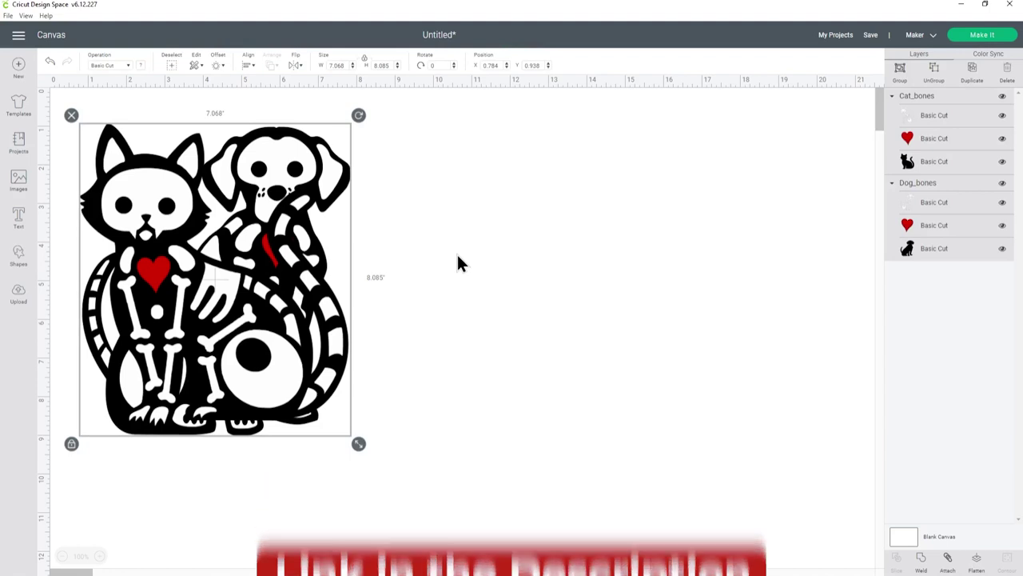
- Move the cat skeleton to the right of the dog and shrink it to about 5.77 x 6.51
drag(336, 356, 581, 361)
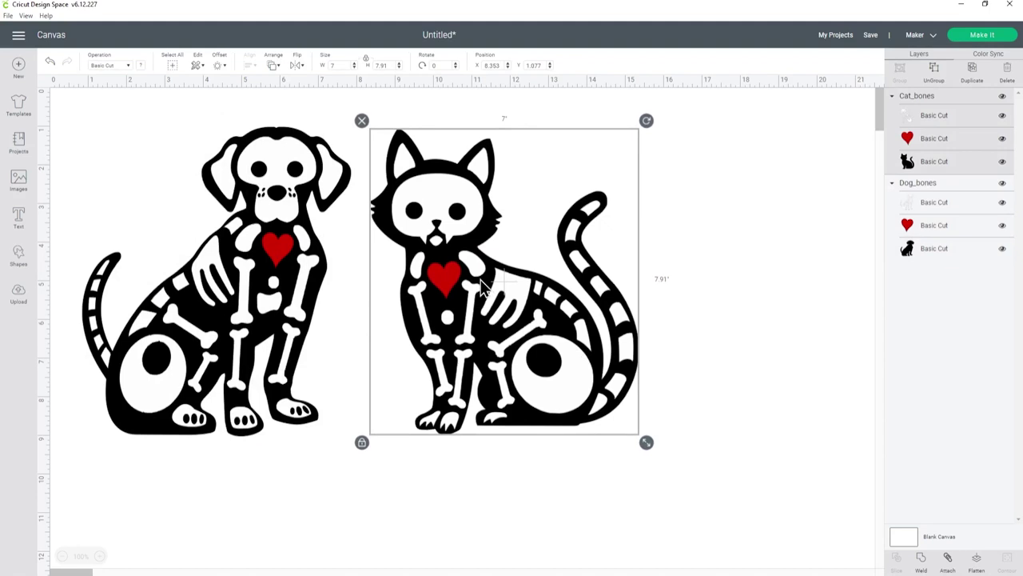
drag(645, 442, 578, 377)
drag(507, 328, 481, 376)
drag(557, 425, 568, 441)
drag(532, 407, 536, 408)
click(607, 296)
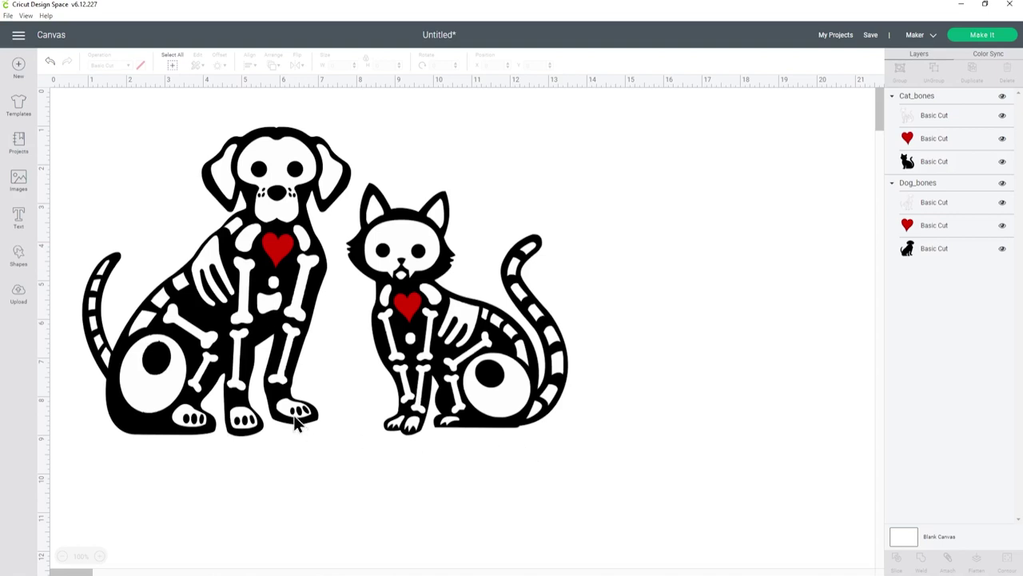
- Select both the dog and the cat and align them along their bottom edges
click(173, 66)
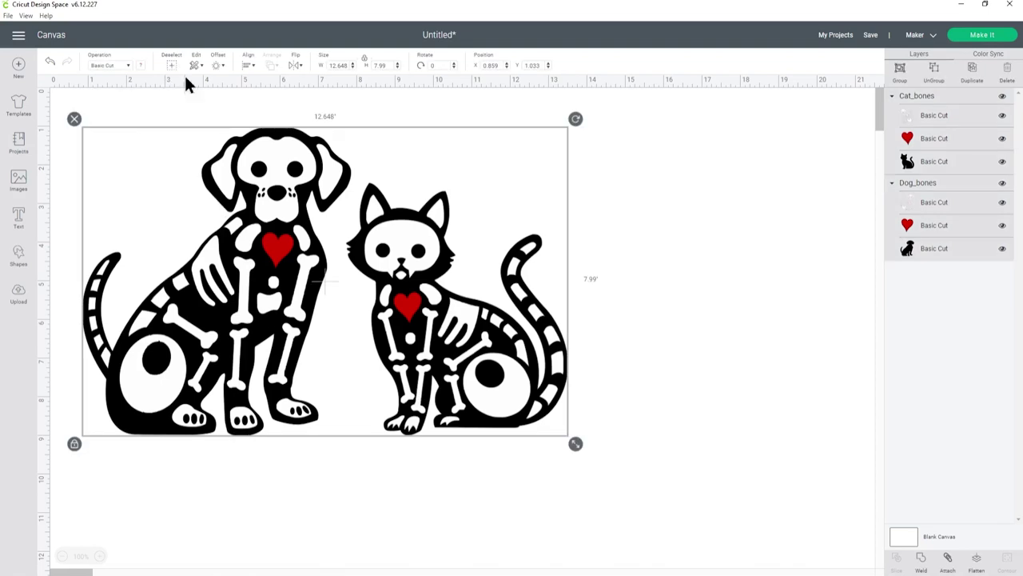
click(247, 67)
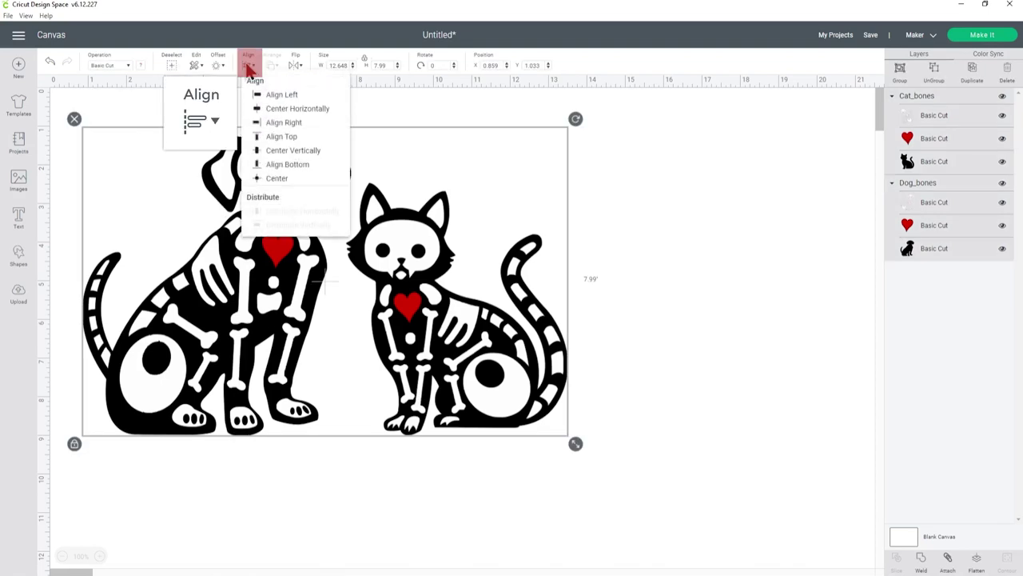
click(276, 164)
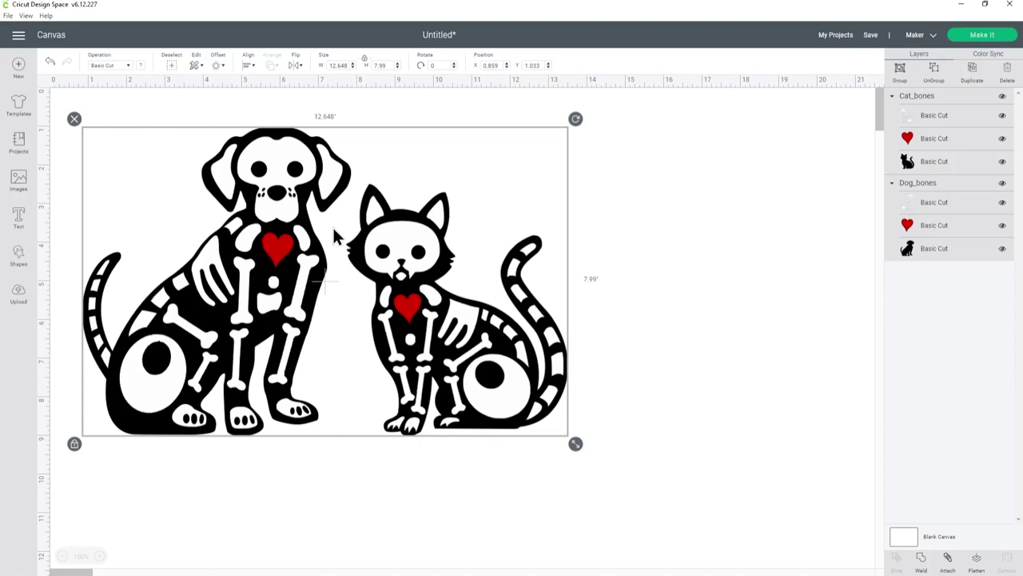
click(338, 64)
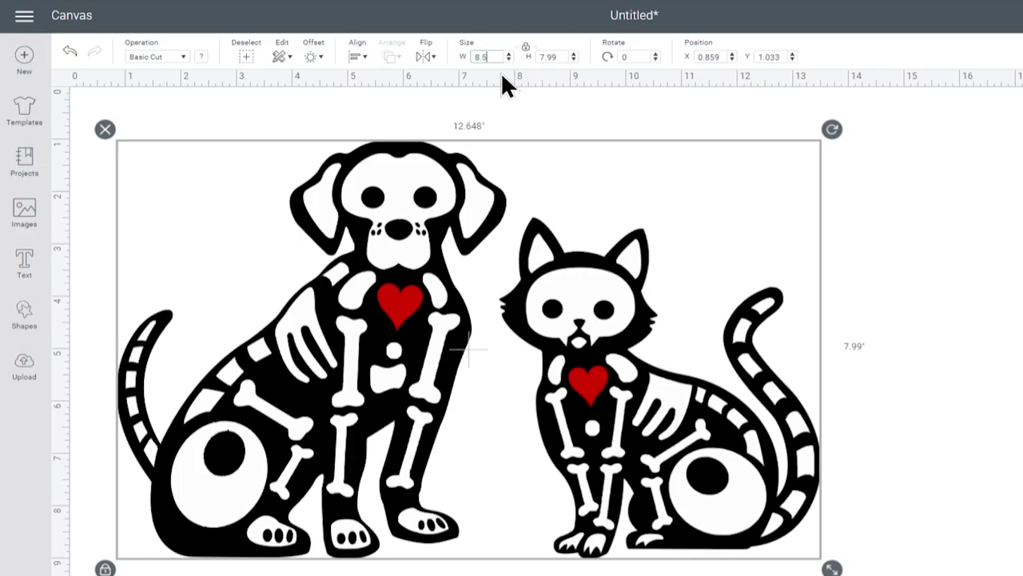
- Resize the combined design to 8.5 in wide (8.5 × 5.37 in) and zoom the canvas to 150%
key(Return)
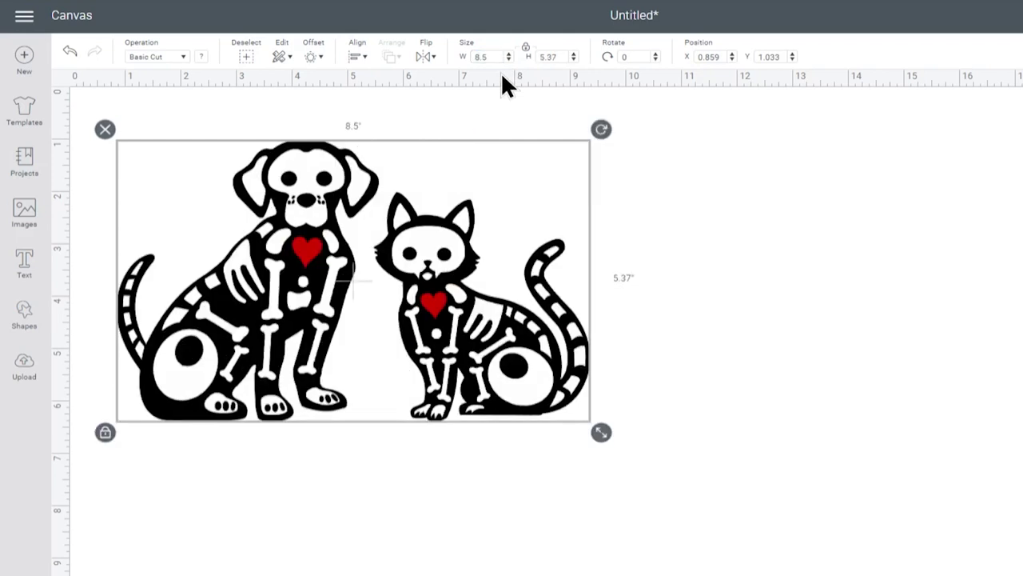
drag(460, 240, 473, 226)
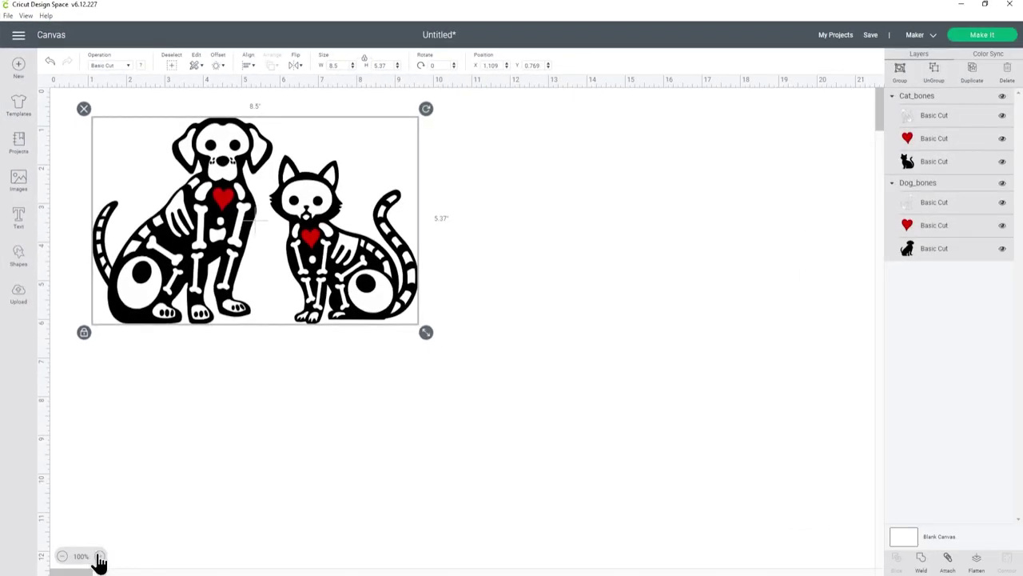
click(98, 556)
click(98, 556)
click(135, 500)
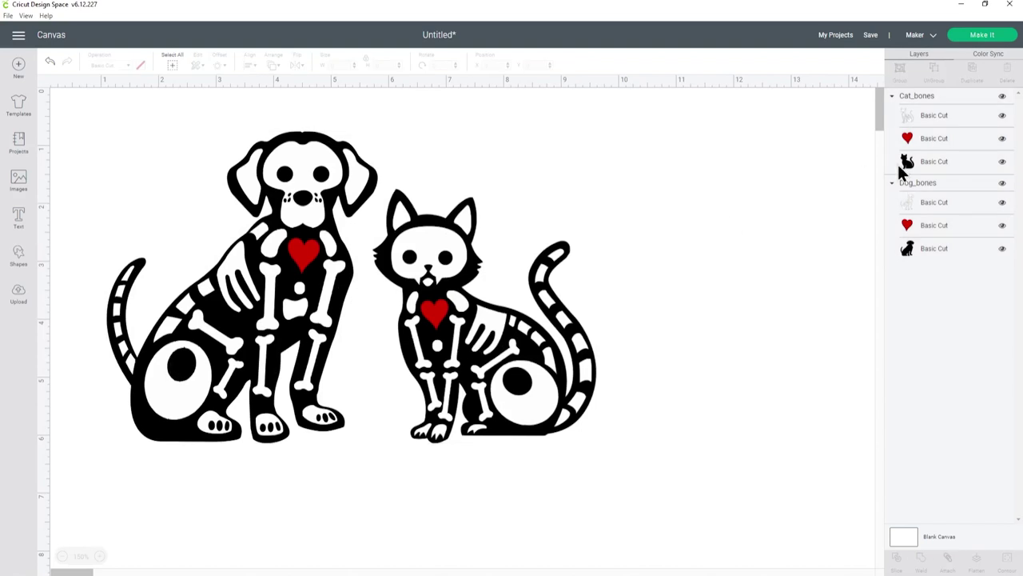
click(980, 36)
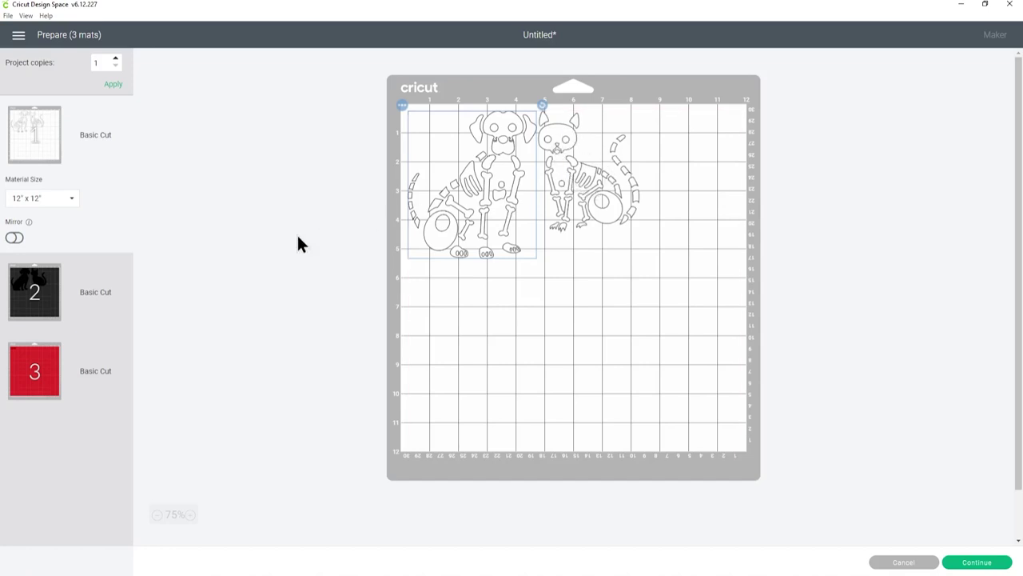
click(32, 289)
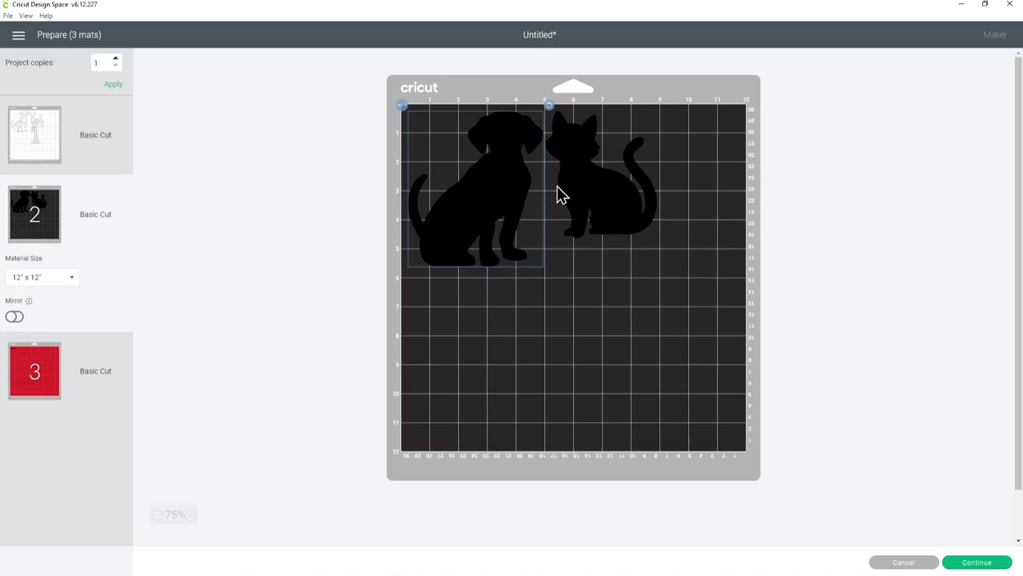
click(903, 562)
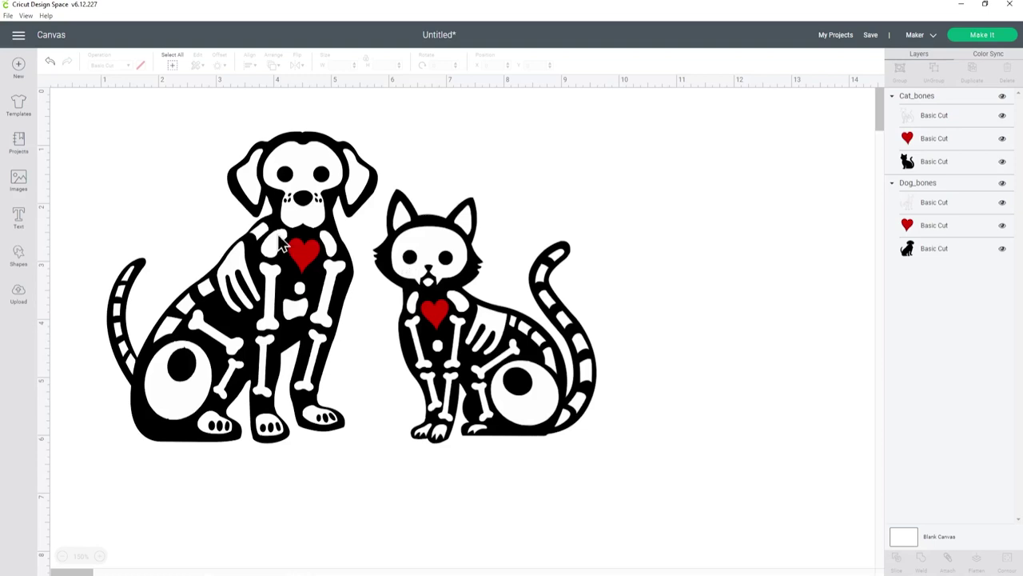
- Ungroup the Dog_bones and Cat_bones groups into six separate Basic Cut layers
click(282, 245)
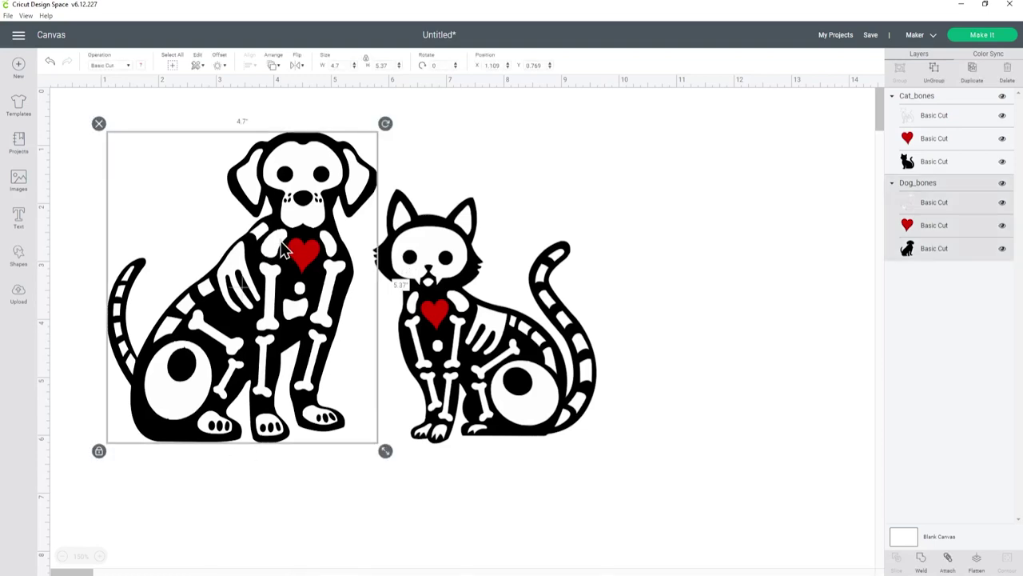
click(933, 76)
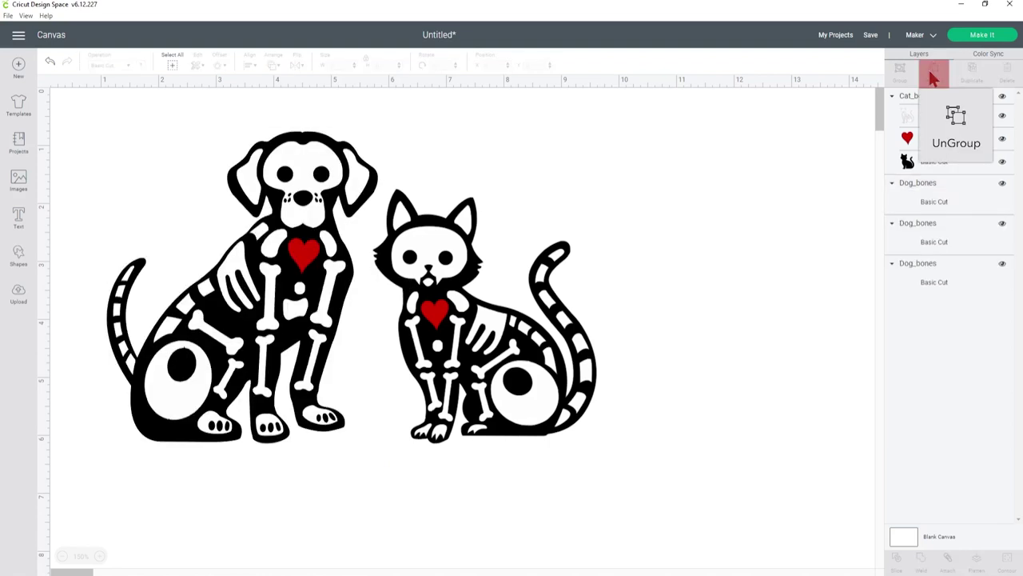
click(428, 276)
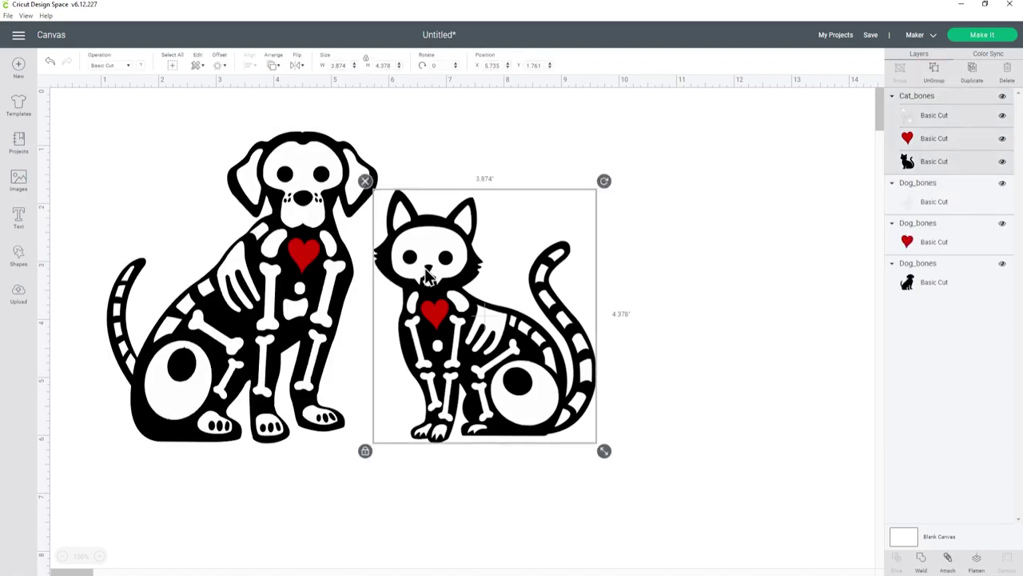
click(933, 76)
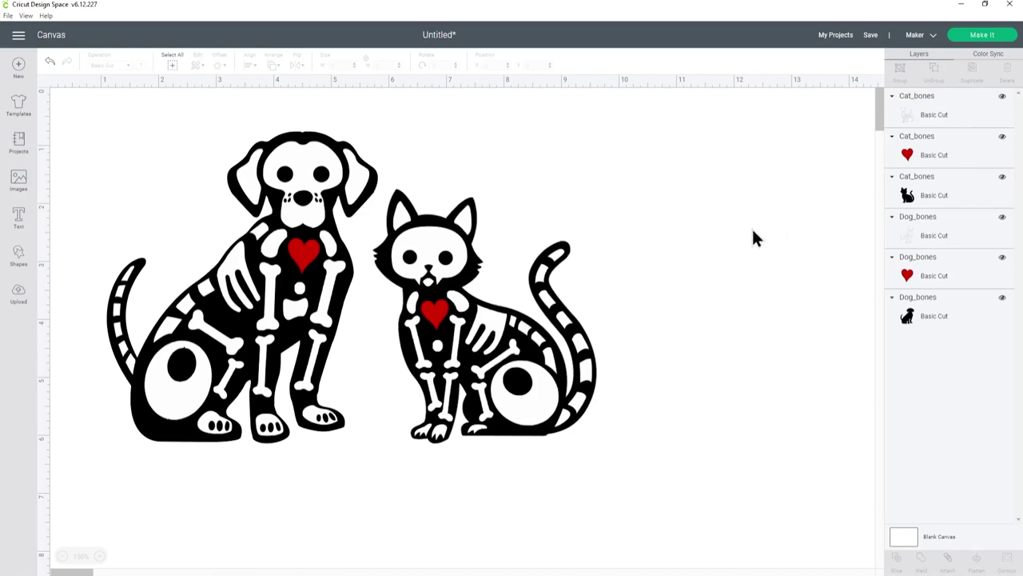
- Attach the dog's and cat's white bone layers together
click(932, 113)
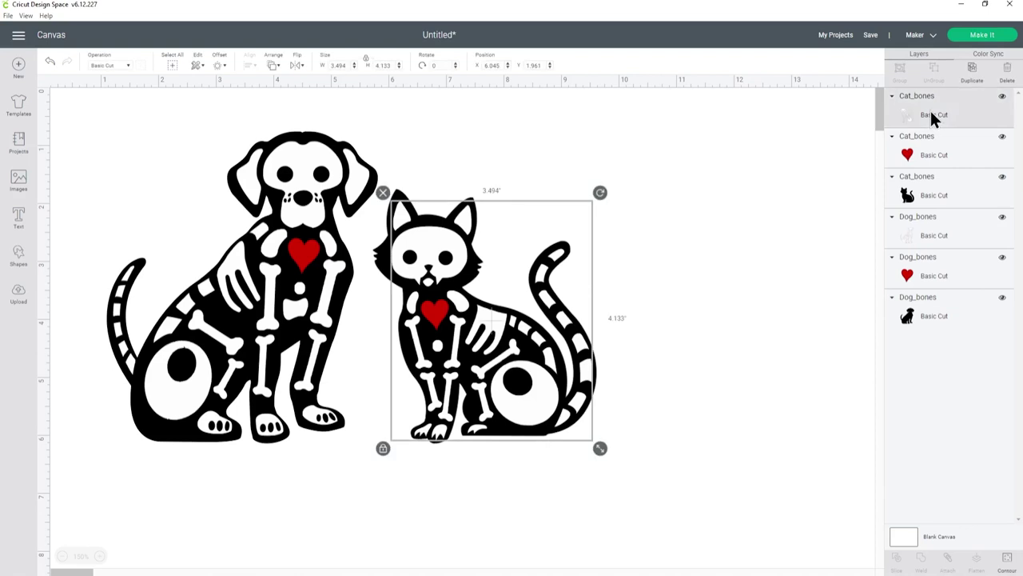
shift+click(944, 224)
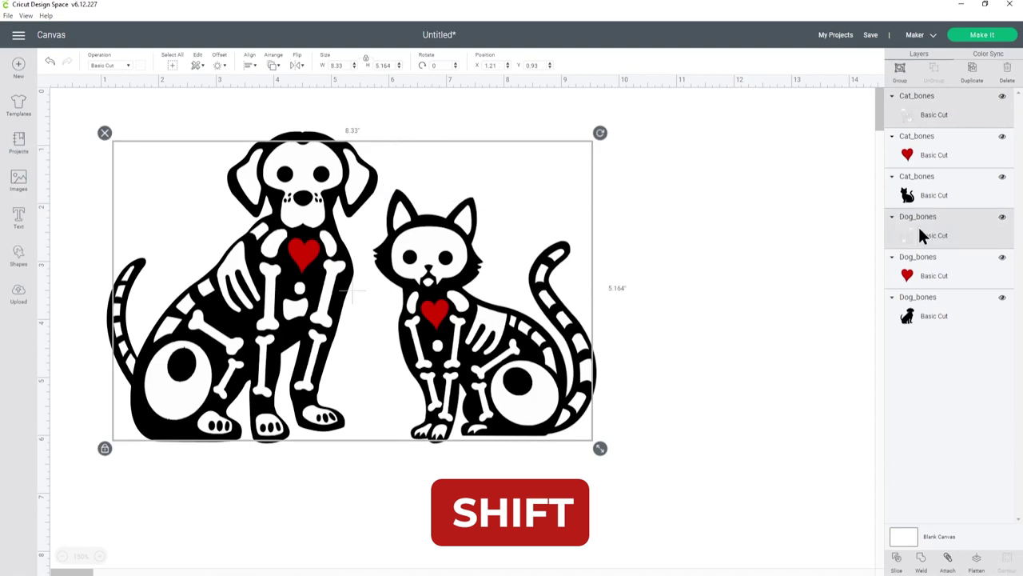
click(947, 560)
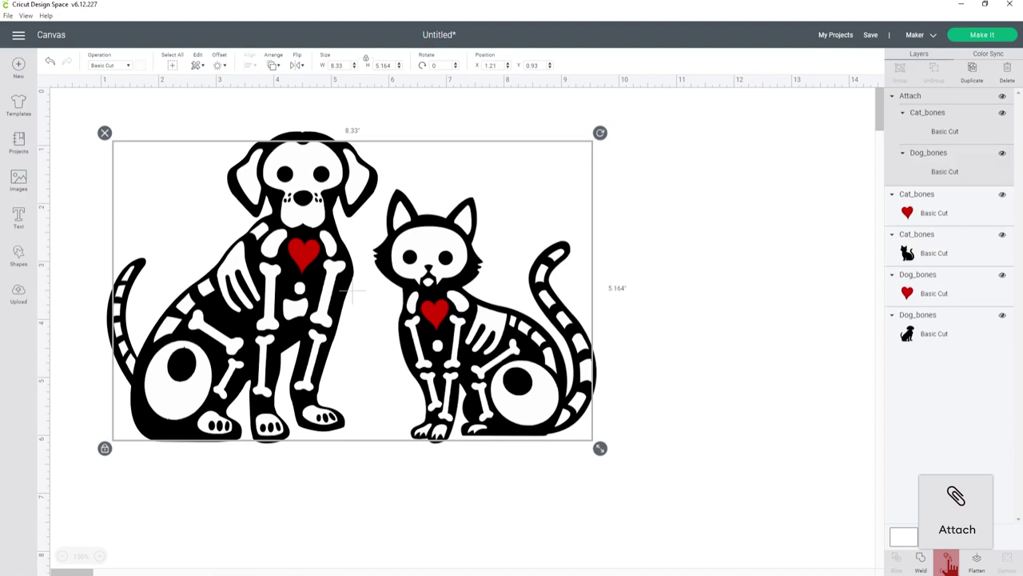
- Attach the dog's and cat's black silhouette layers together
click(927, 336)
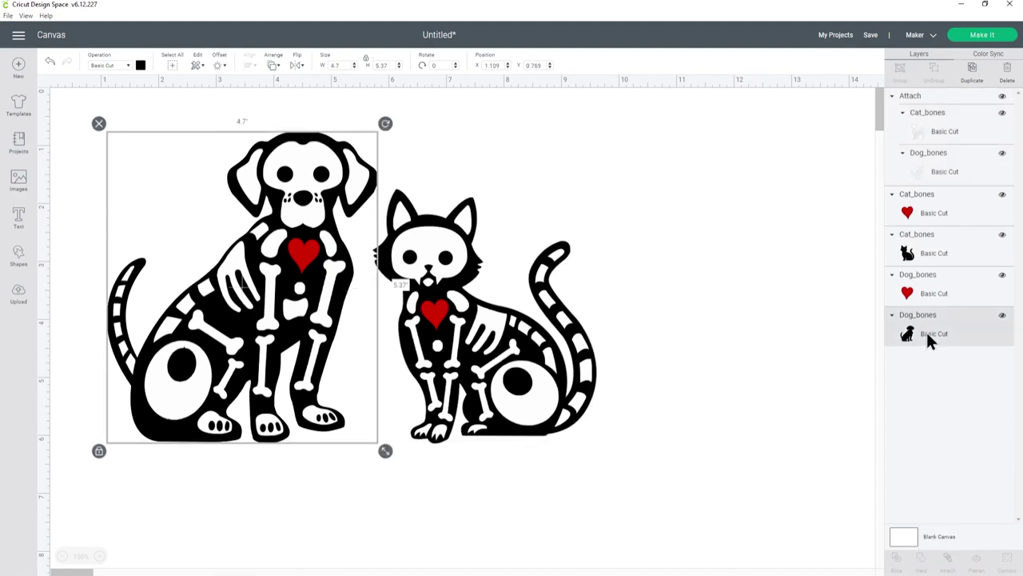
shift+click(934, 252)
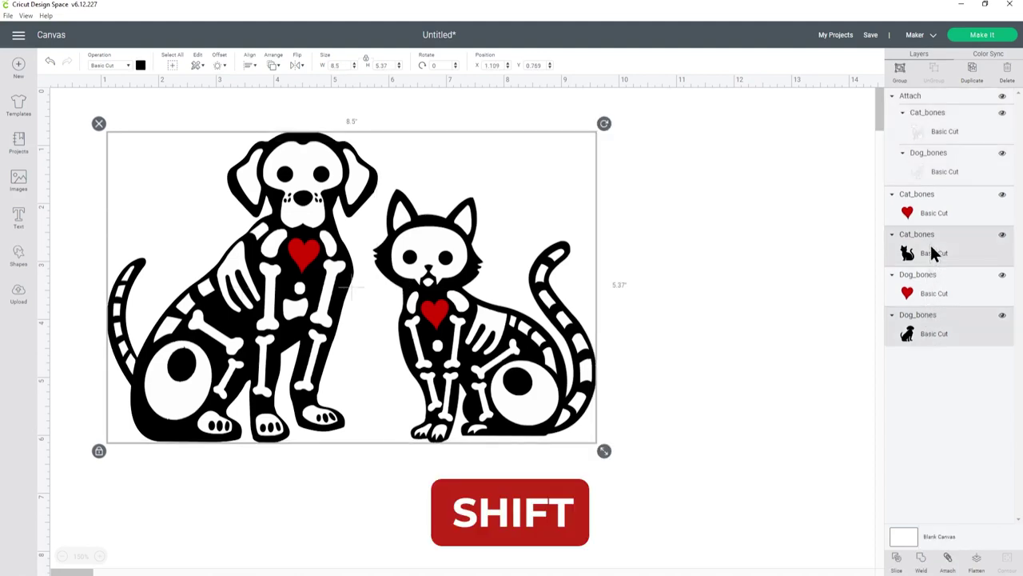
click(947, 560)
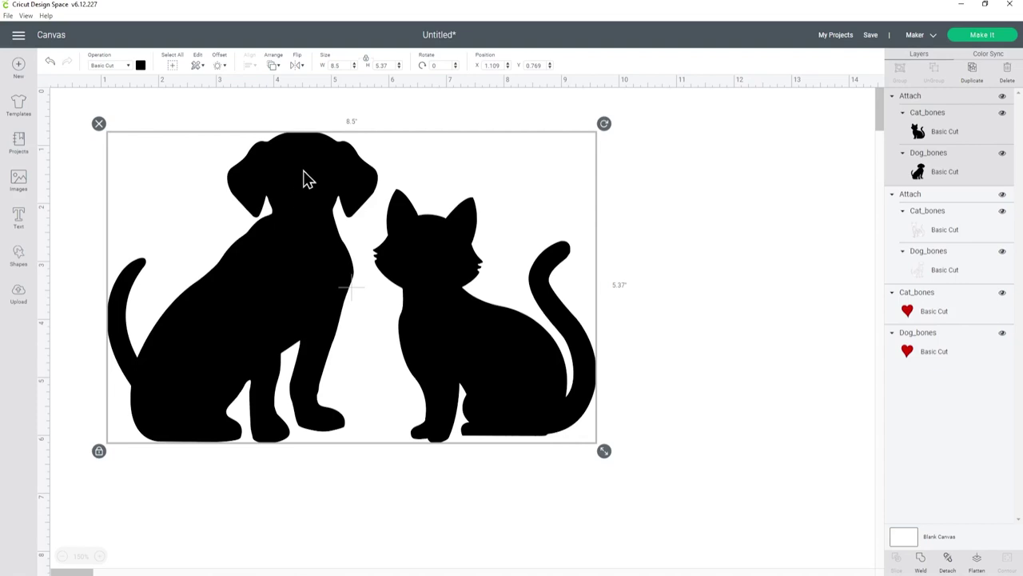
click(273, 66)
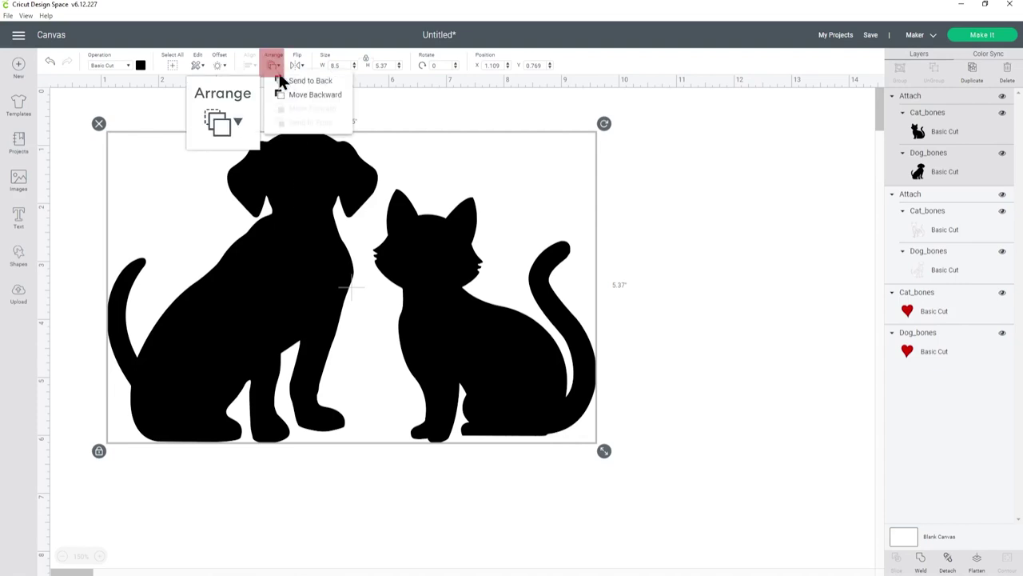
- Send the attached black silhouettes behind the skeleton art and continue to the cut mats
click(281, 80)
click(617, 196)
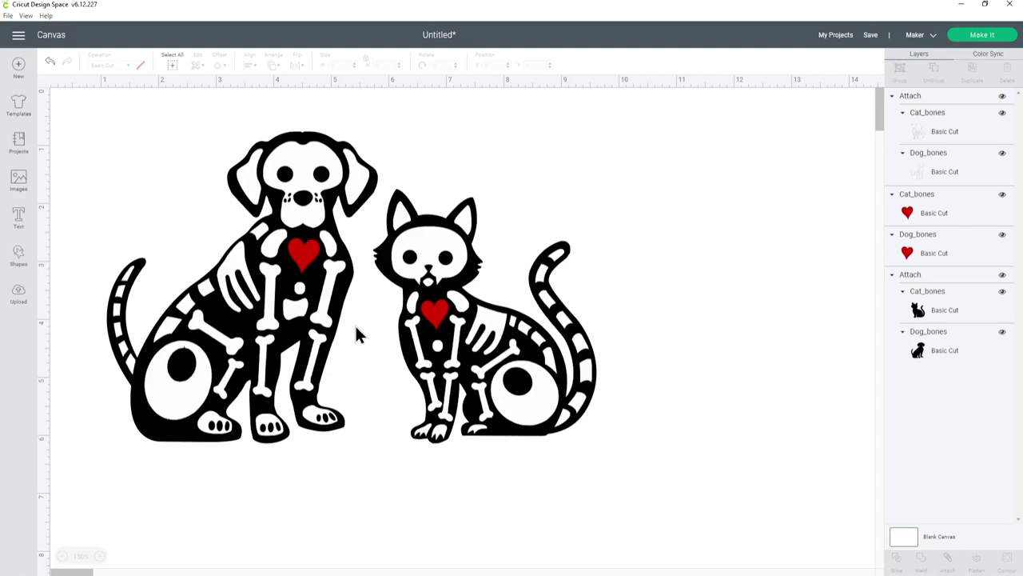
click(968, 37)
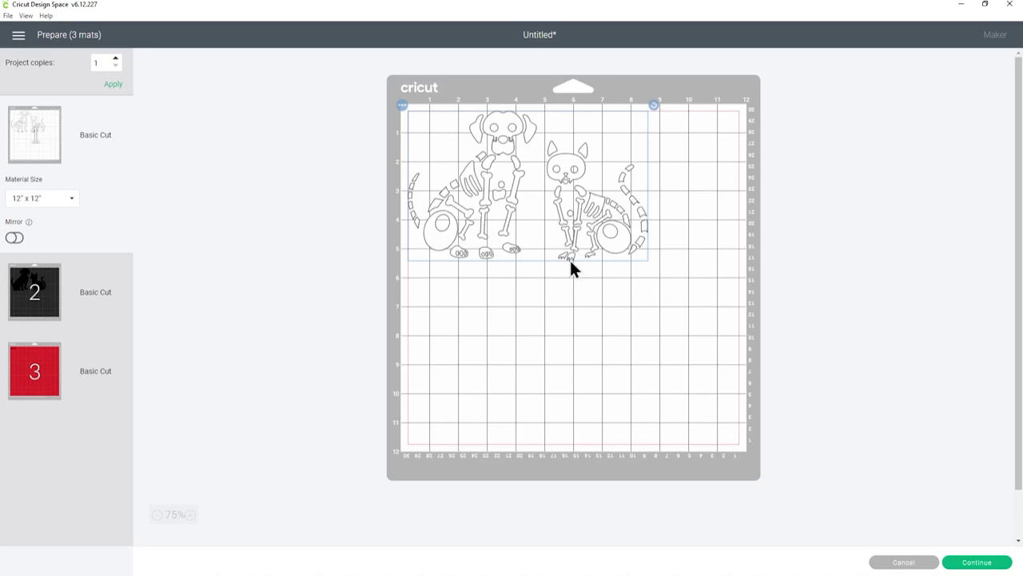
- Check the black silhouette mat, then move the second red heart slightly right on the red mat
click(93, 279)
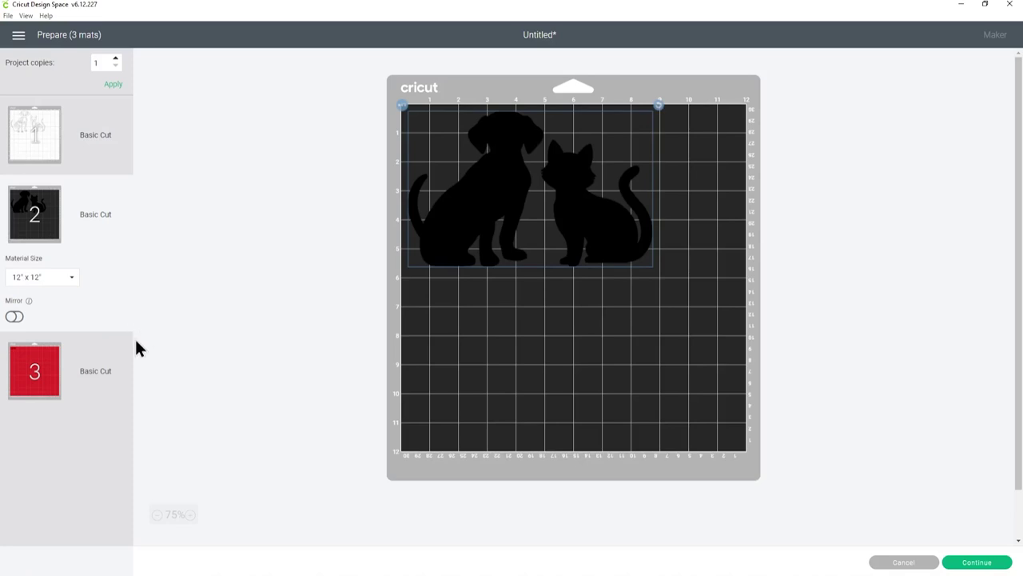
click(74, 358)
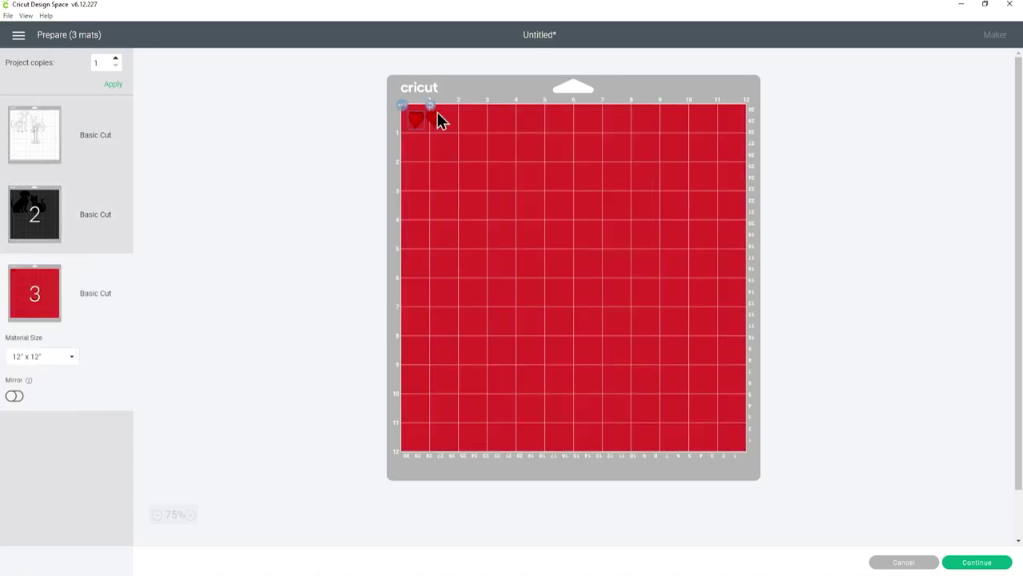
drag(437, 114, 449, 113)
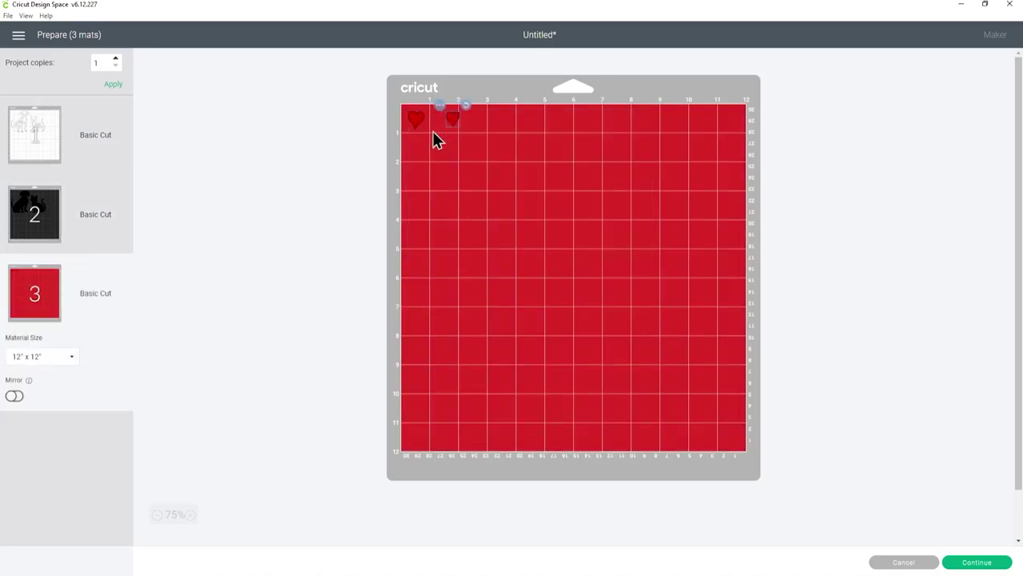